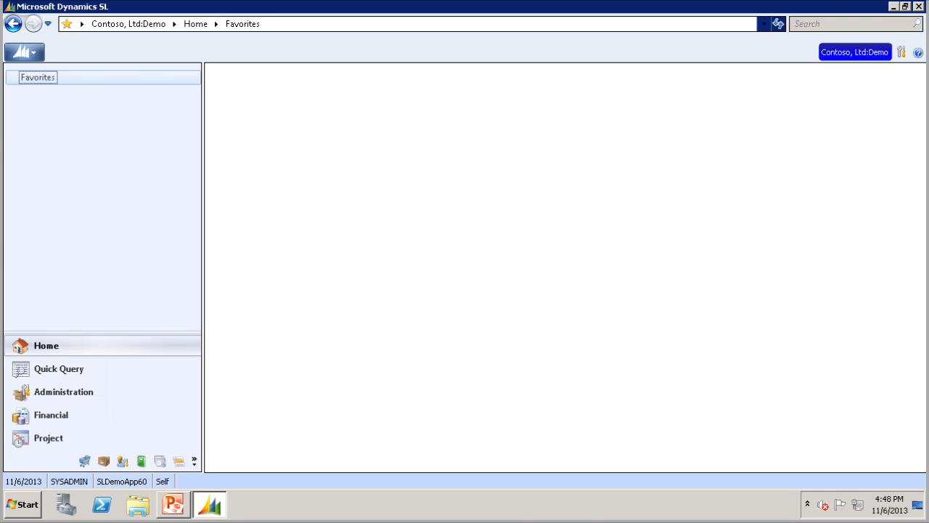
# Open Accounts Payable Recurring Voucher Maintenance (03.260.00) from the Financial modules
pyautogui.click(64, 424)
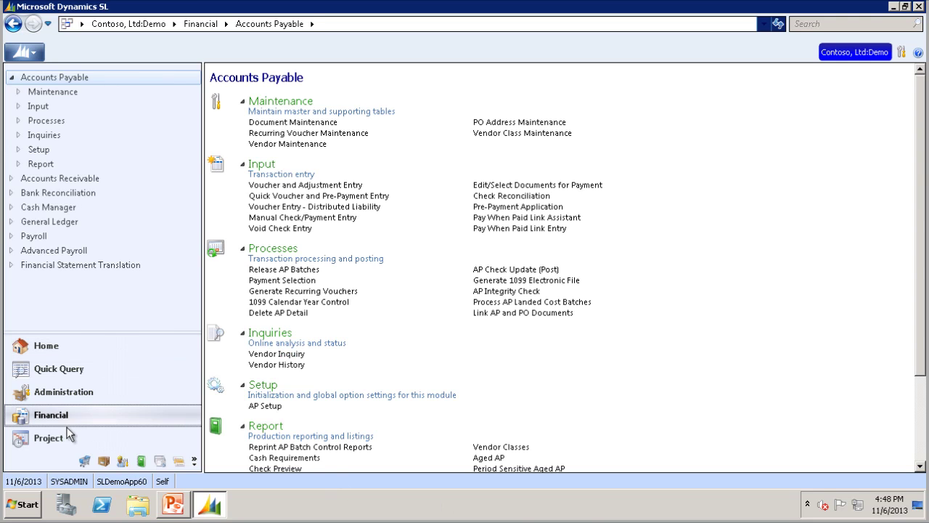
pyautogui.click(59, 79)
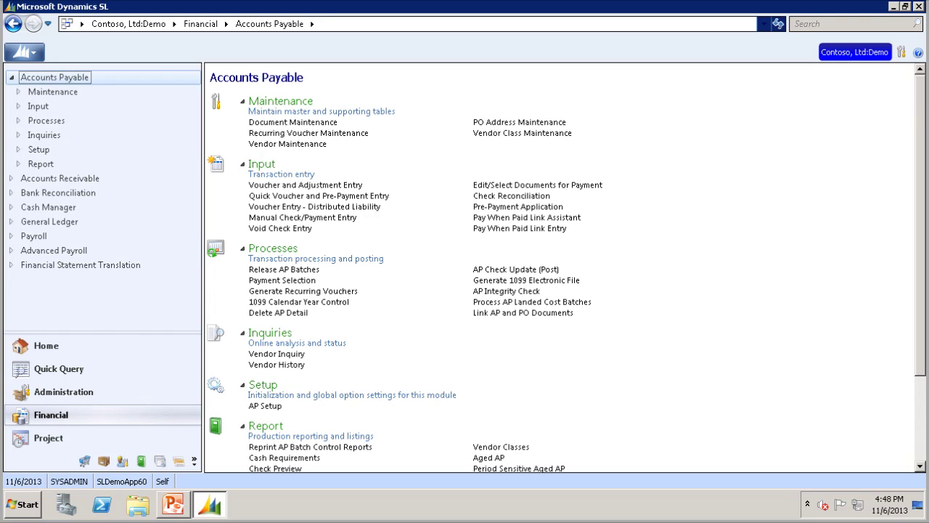
pyautogui.click(283, 135)
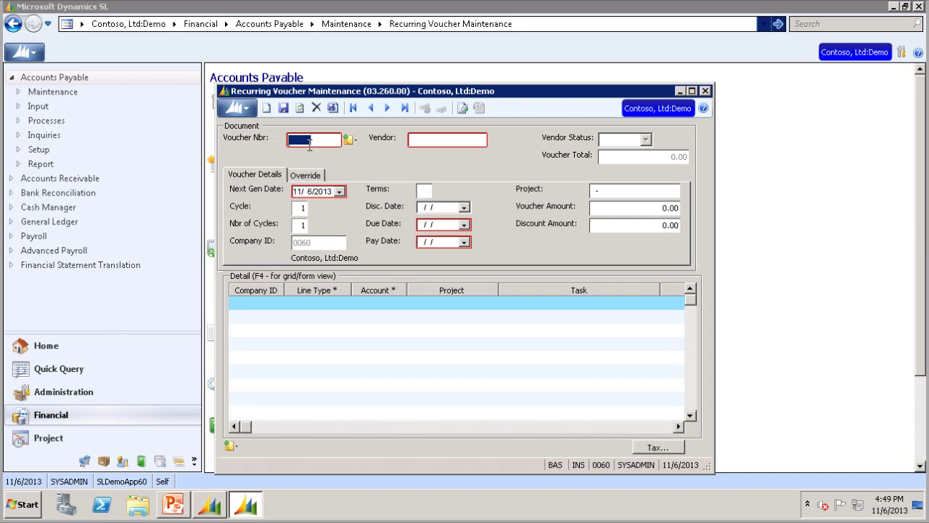
# Enter voucher number COMPSRV and vendor VT0120, loading the vendor's terms and dates
pyautogui.write('COMPSRV')
pyautogui.press('Tab')
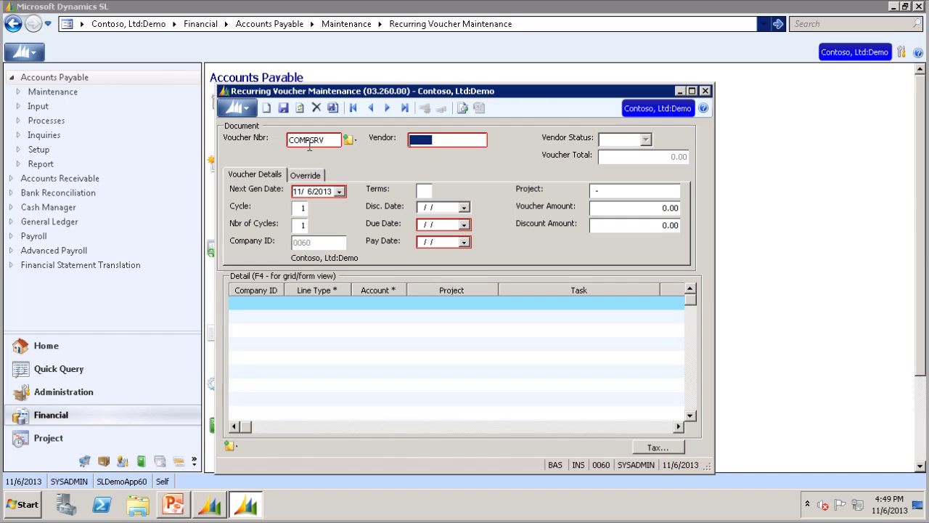
pyautogui.write('VT0120')
pyautogui.press('Tab')
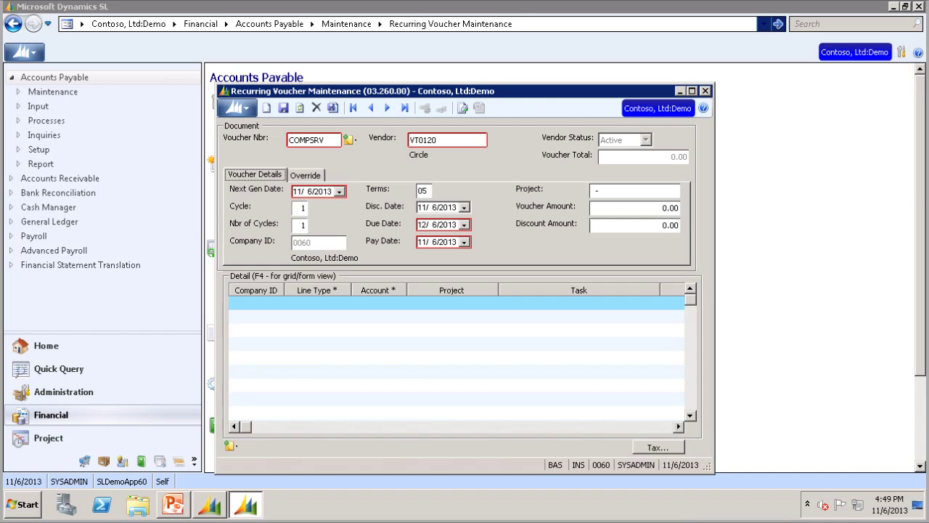
# Set the voucher's Nbr of Cycles to 12
pyautogui.click(302, 210)
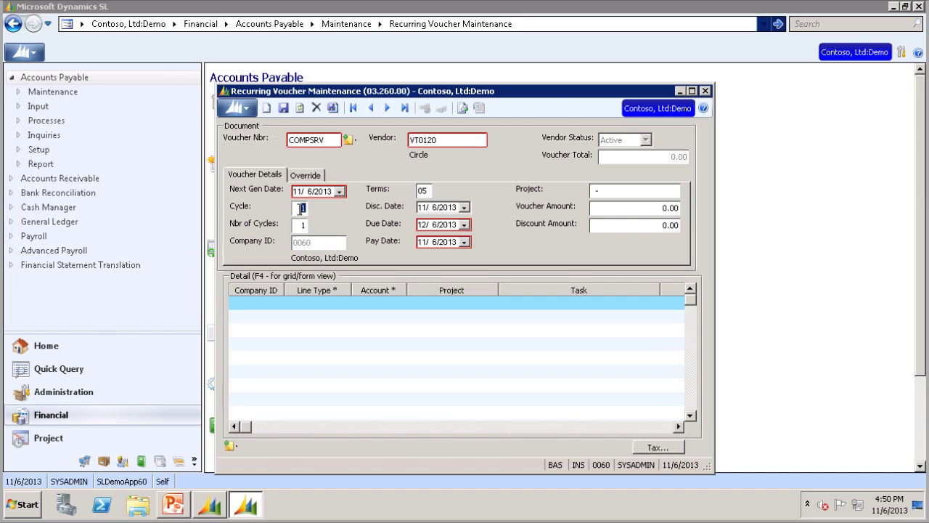
pyautogui.click(302, 225)
pyautogui.write('12')
# Enter voucher amount 500, add an account 7040 line priced 500, and save COMPSRV
pyautogui.click(651, 209)
pyautogui.write('500')
pyautogui.click(384, 309)
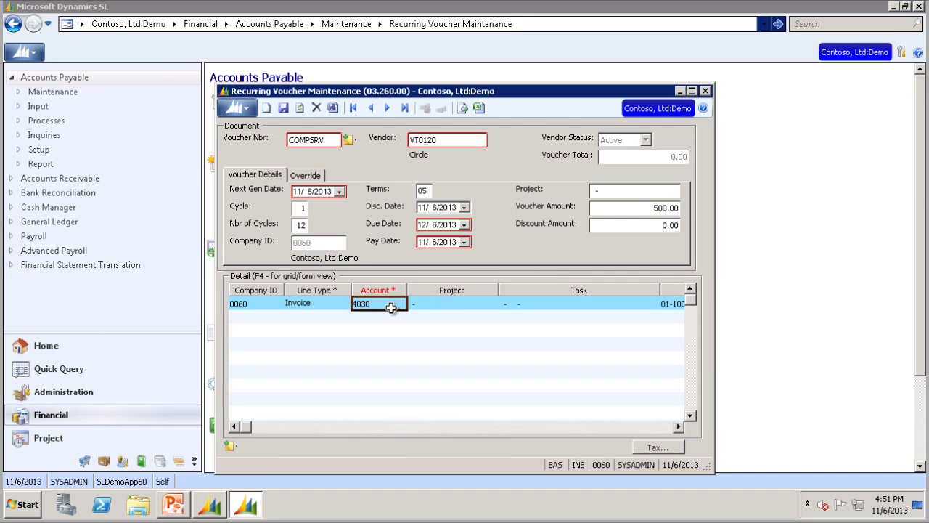
pyautogui.write('7040')
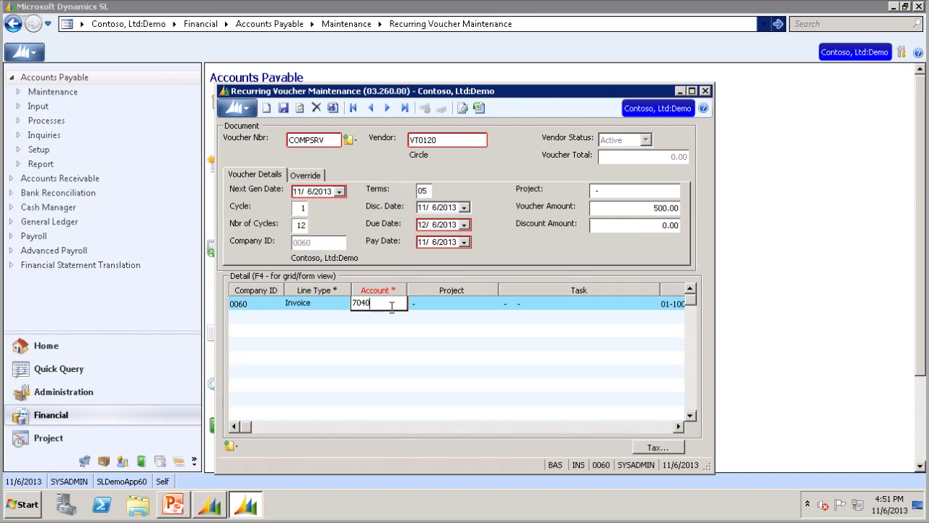
pyautogui.press('Tab')
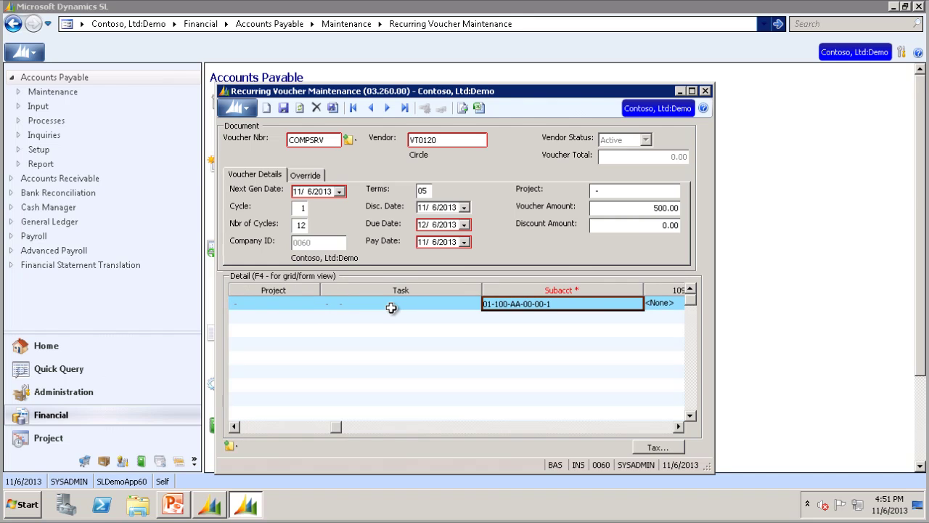
pyautogui.press('Tab')
pyautogui.press('Tab')
pyautogui.press('Tab')
pyautogui.press('Tab')
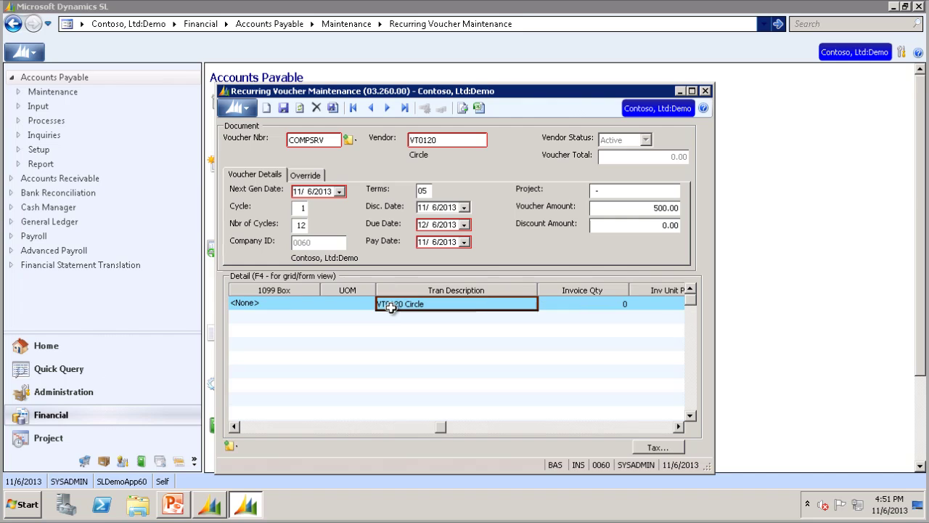
pyautogui.press('Tab')
pyautogui.press('Tab')
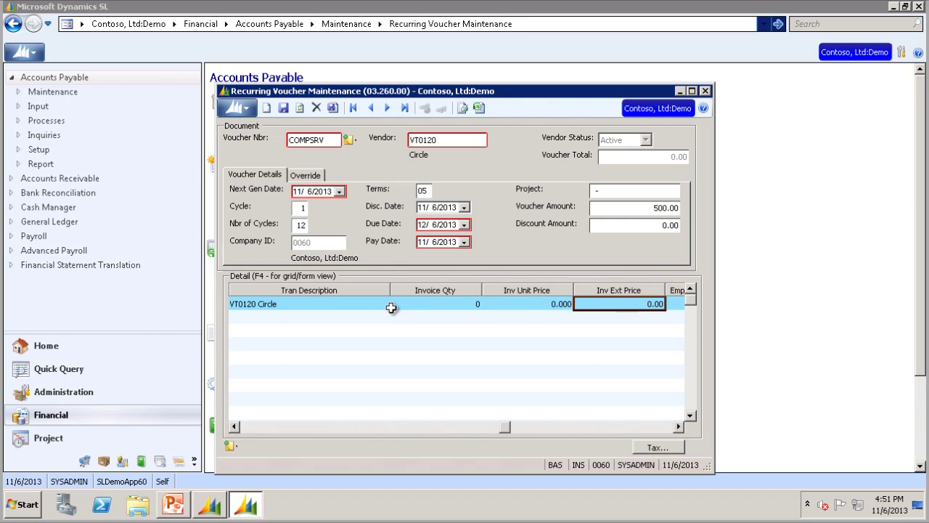
pyautogui.write('500')
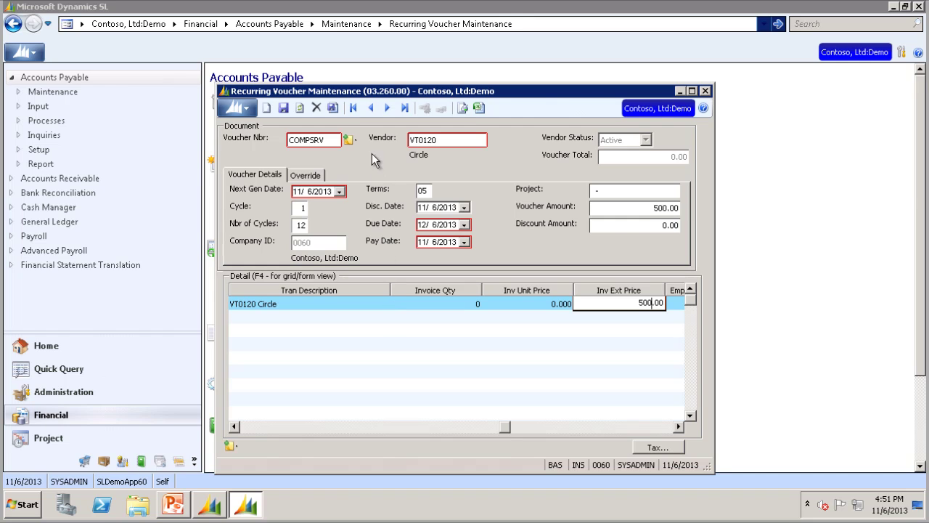
pyautogui.click(333, 107)
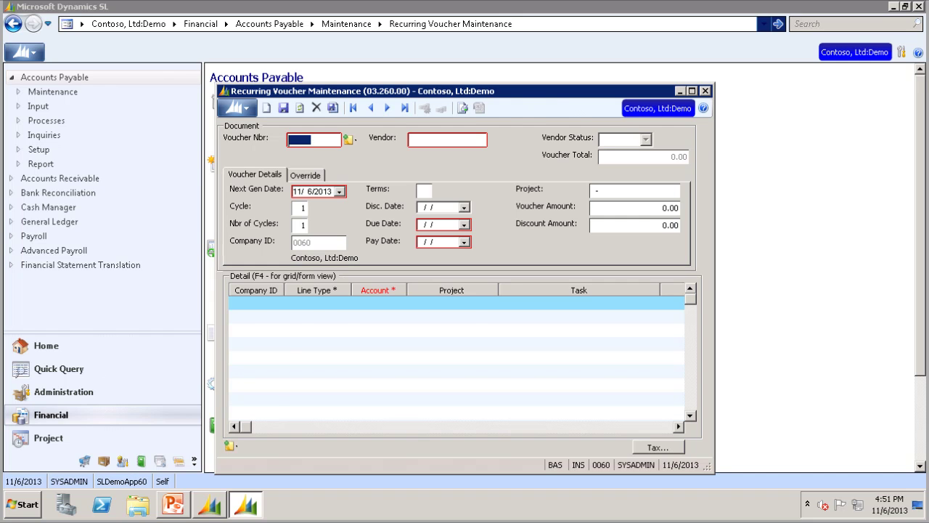
# Close Recurring Voucher Maintenance and open Generate Recurring Vouchers
pyautogui.hotkey('alt', 'F4')
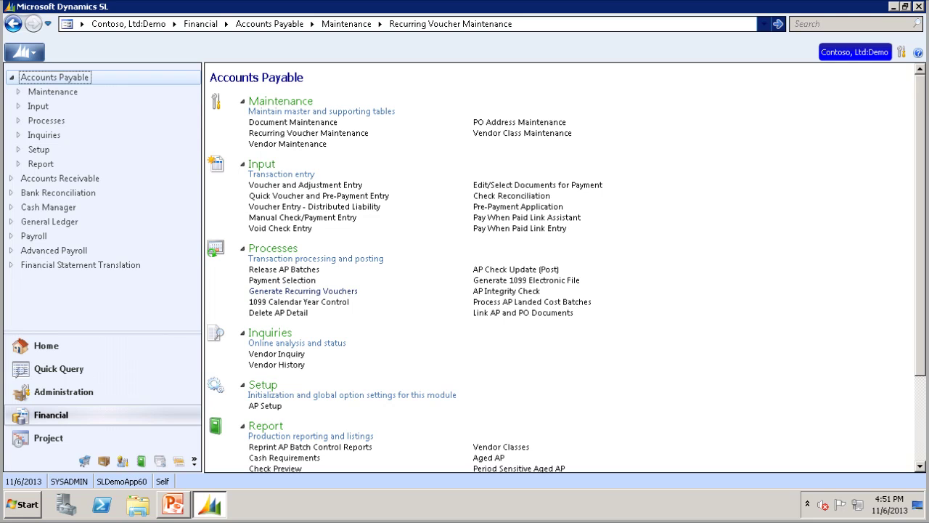
pyautogui.click(303, 291)
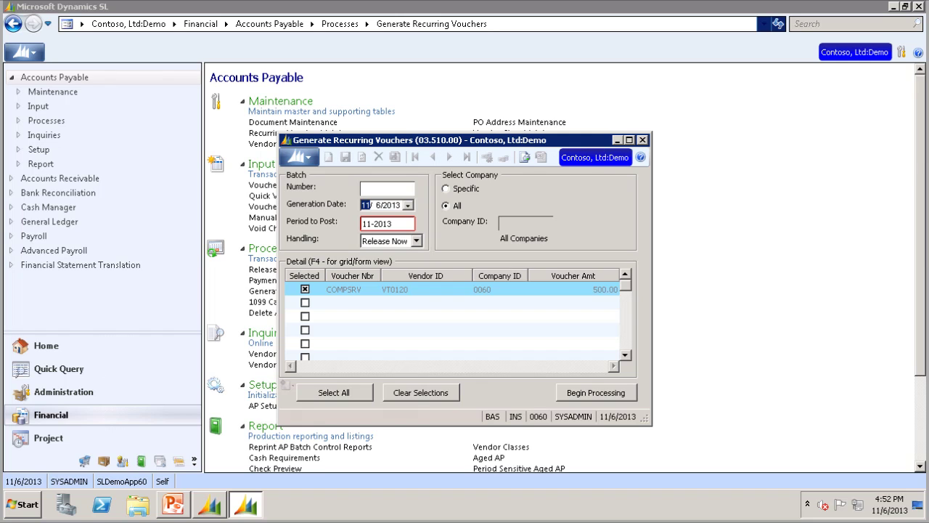
# Run the recurring voucher generation and dismiss the Process completed message
pyautogui.click(595, 392)
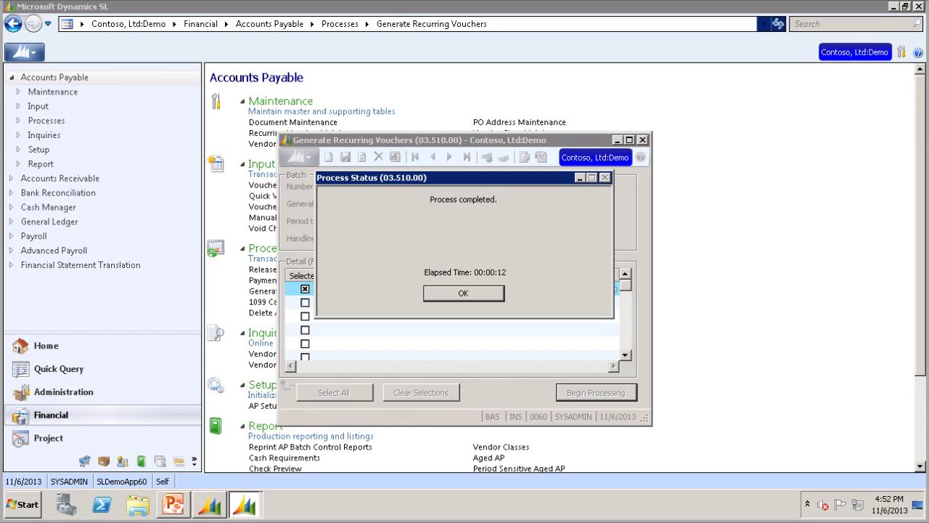
pyautogui.press('Return')
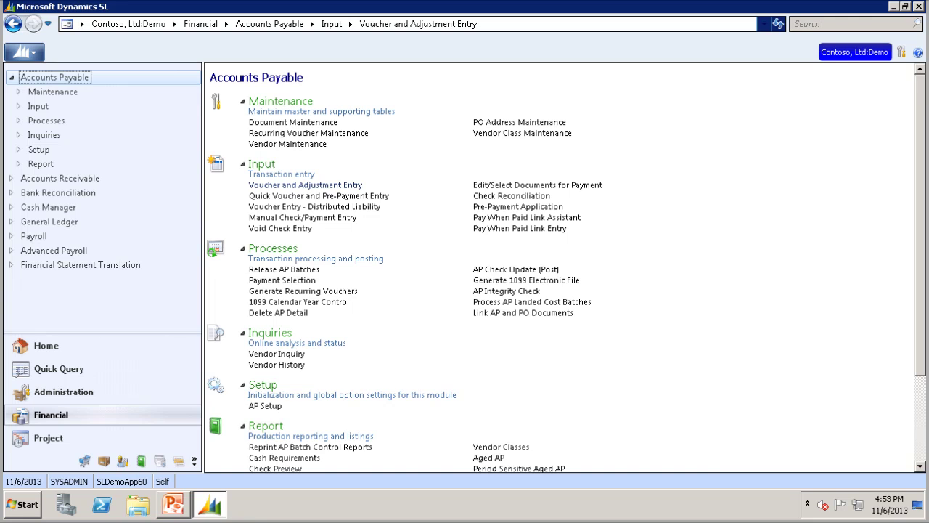
pyautogui.press('F3')
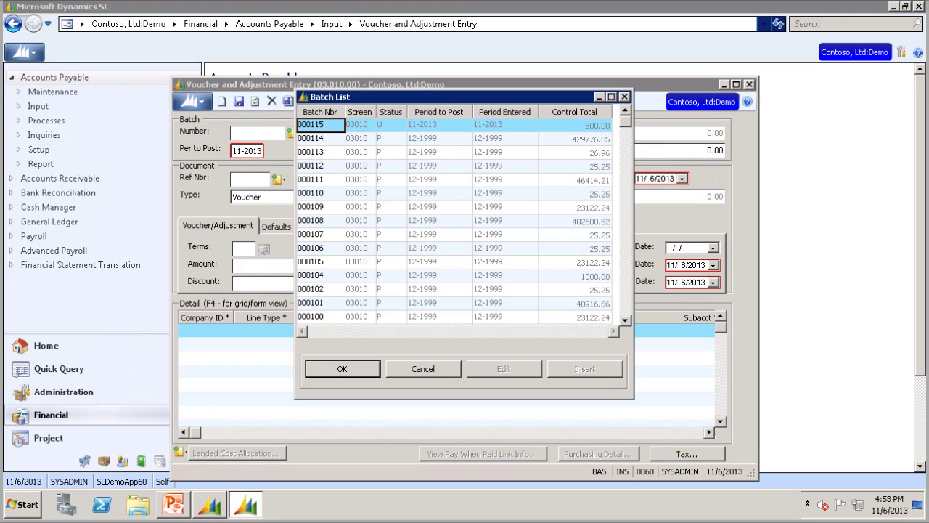
pyautogui.press('Return')
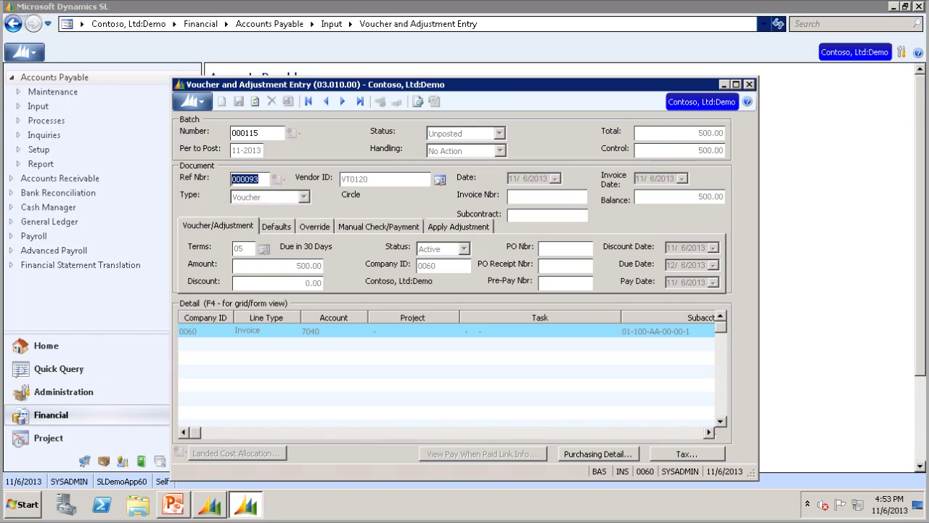
pyautogui.click(749, 84)
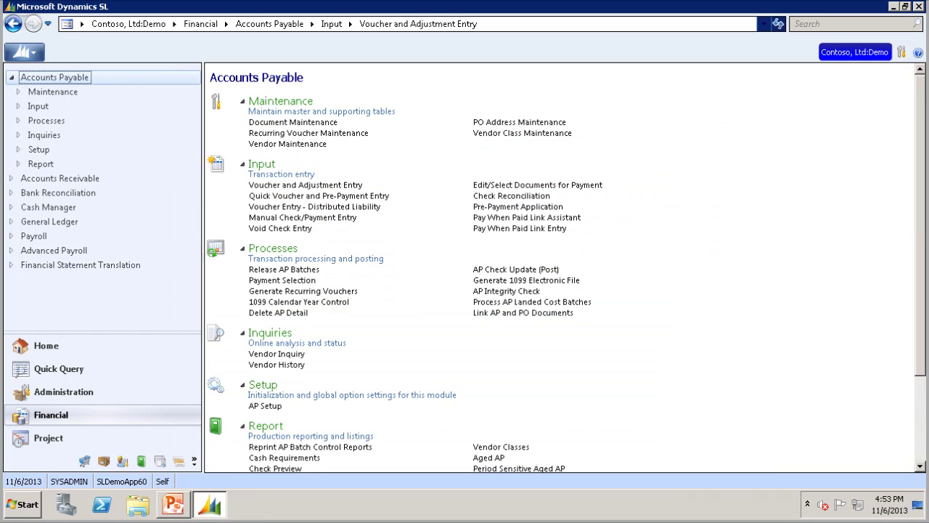
# Reopen Recurring Voucher Maintenance and load COMPSRV to check its 12/6/2013 date and 11 cycles
pyautogui.click(309, 133)
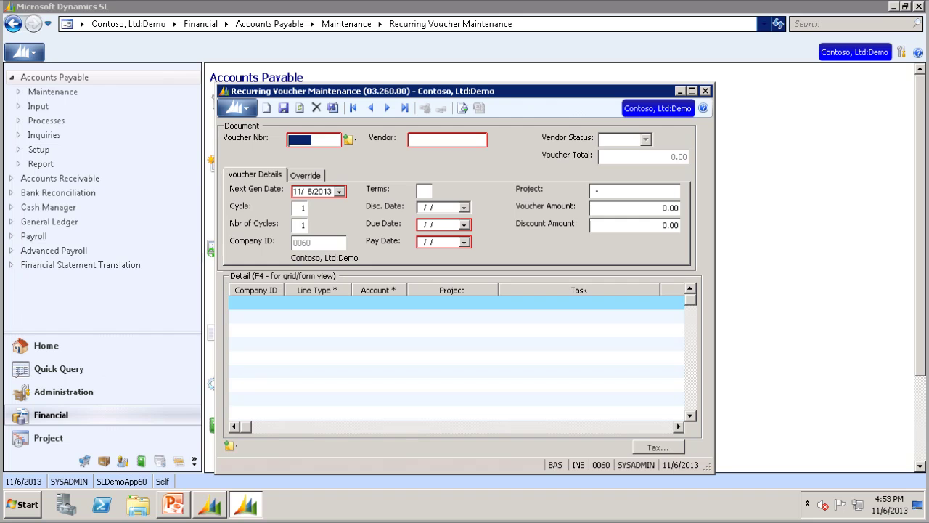
pyautogui.press('F3')
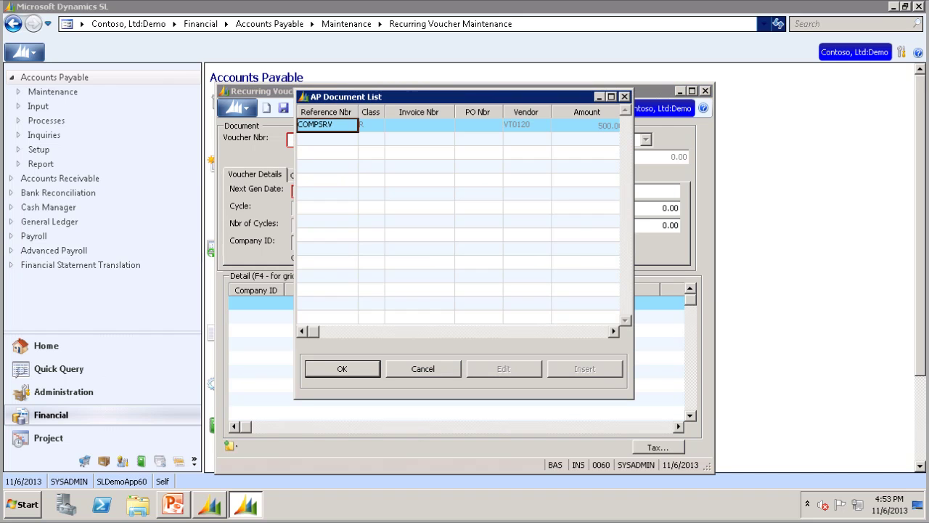
pyautogui.press('Return')
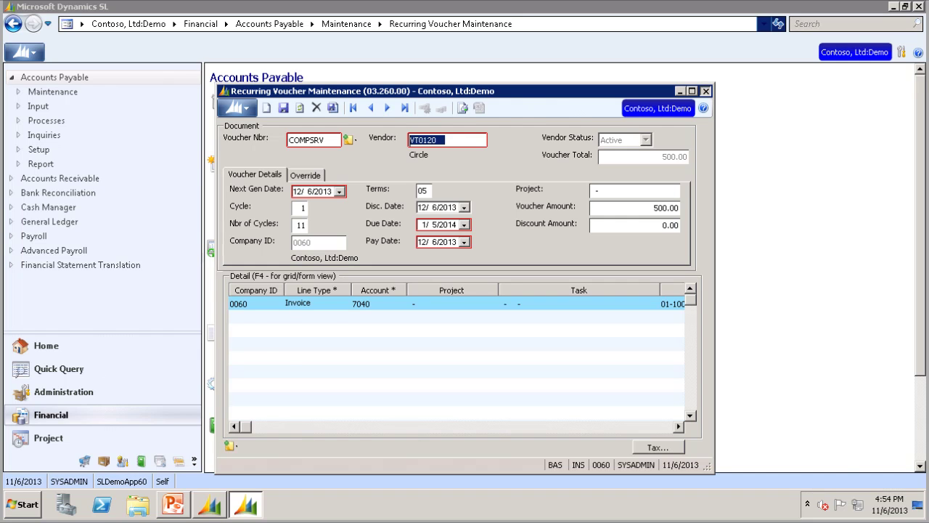
# Close the maintenance screen and print-preview the Recurring Vouchers report (03.700.00)
pyautogui.click(705, 90)
pyautogui.scroll(-3, 508, 376)
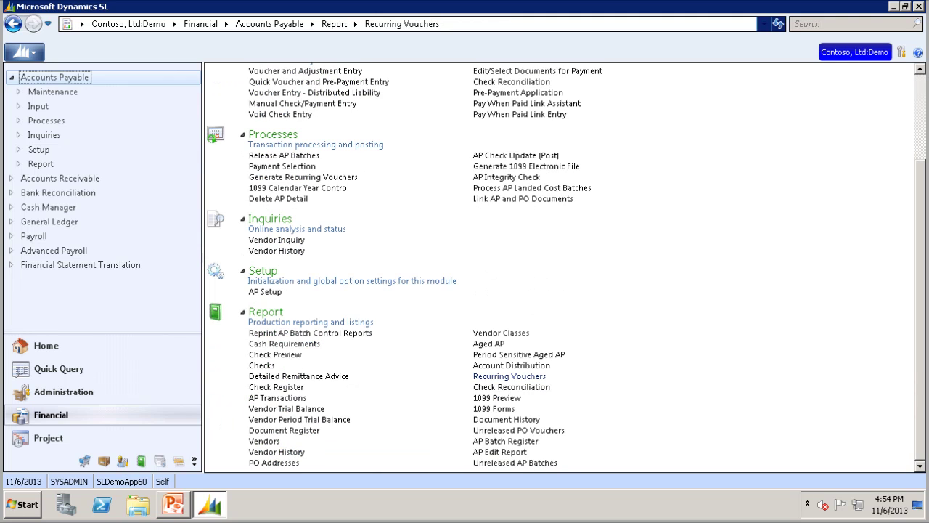
pyautogui.click(509, 376)
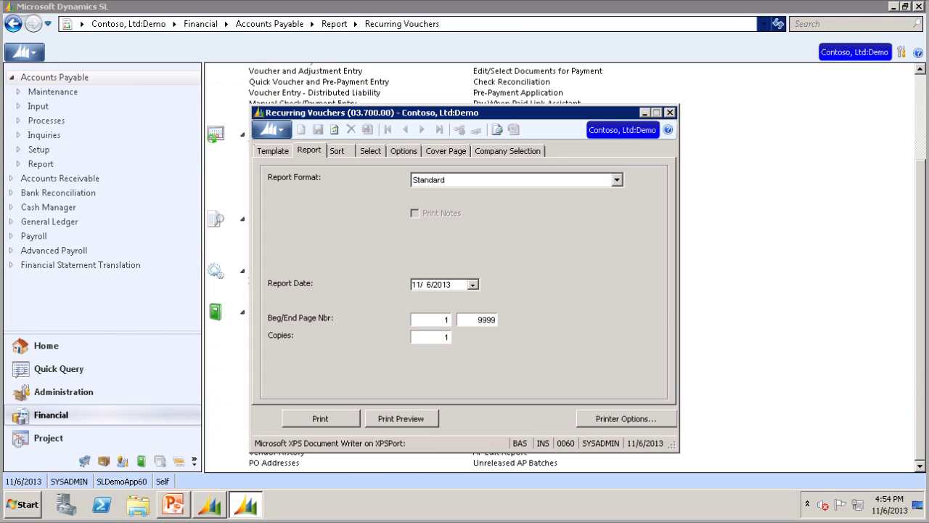
pyautogui.click(401, 418)
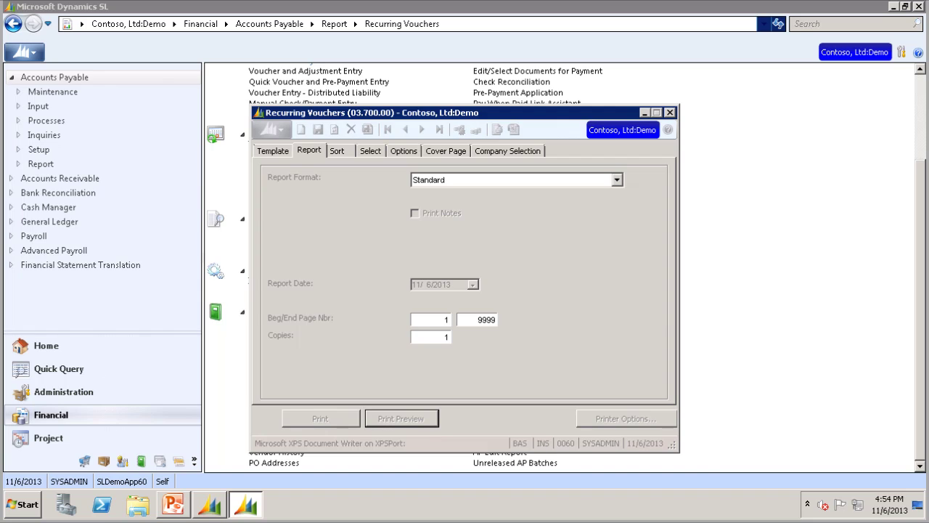